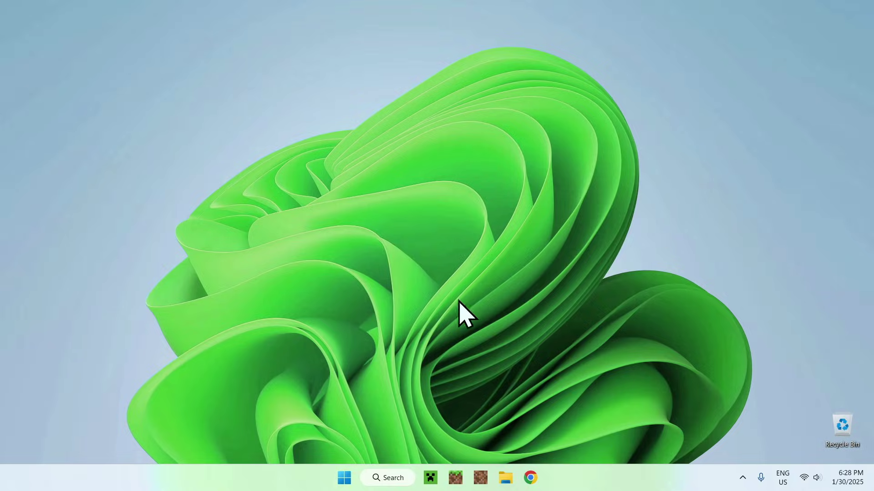
Open Chrome and search Google for 'Modrinth'
click(530, 477)
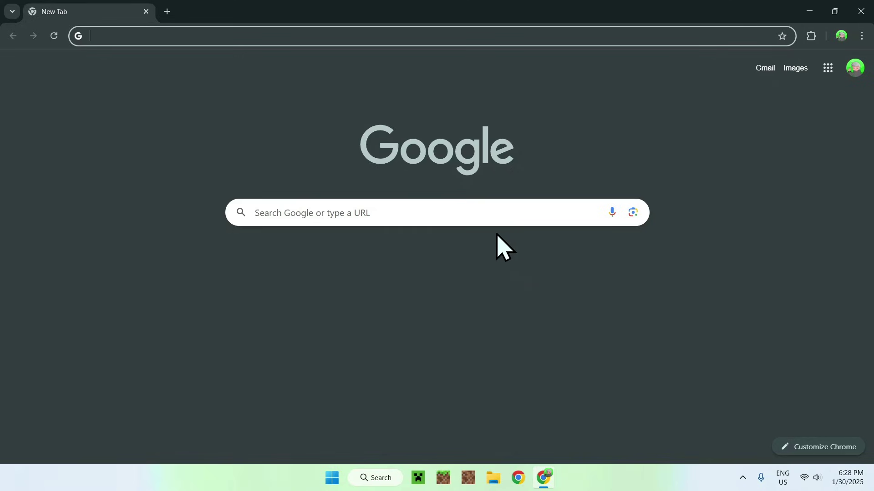
click(473, 214)
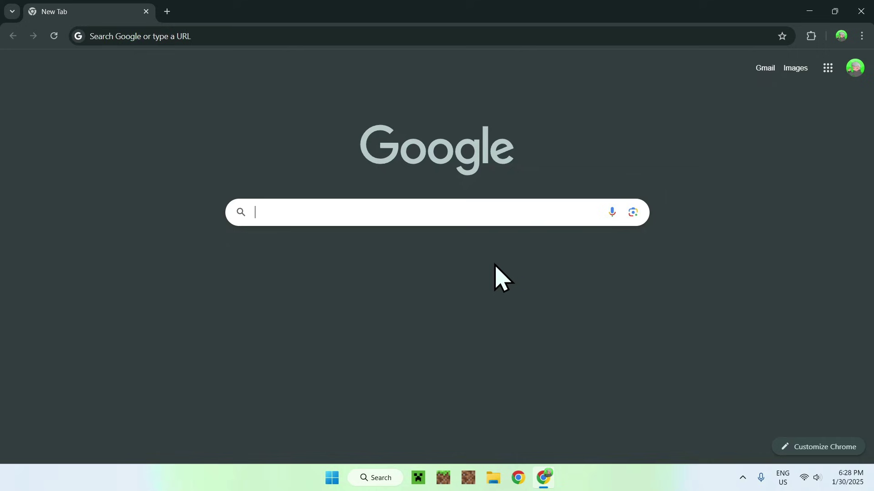
text(Modrinth)
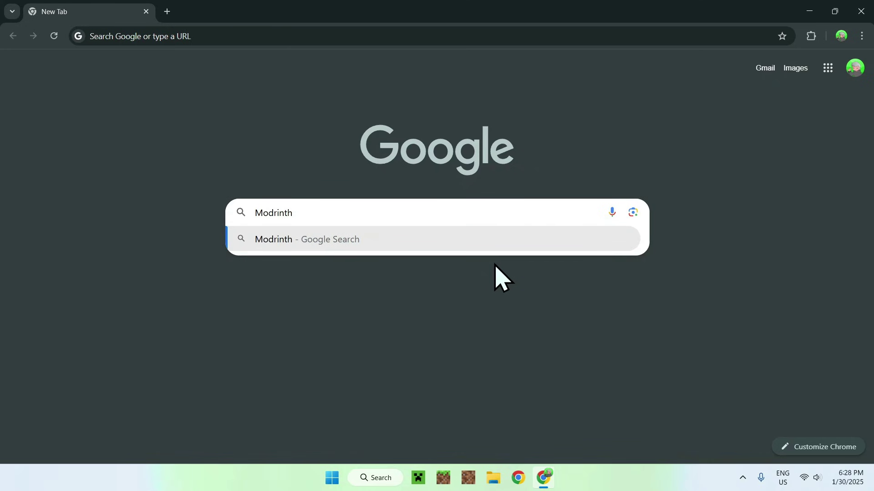
key(Return)
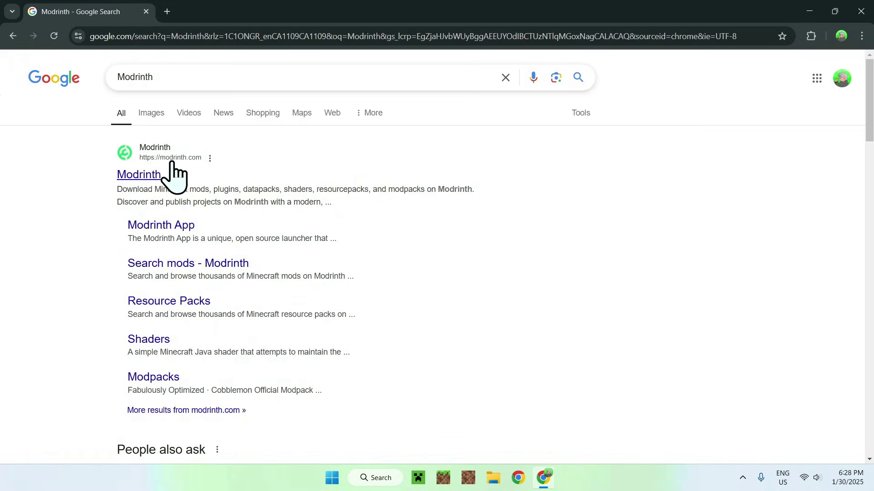
On modrinth.com, search the Shaders section for 'Photon' and open the Photon Shader page
click(136, 175)
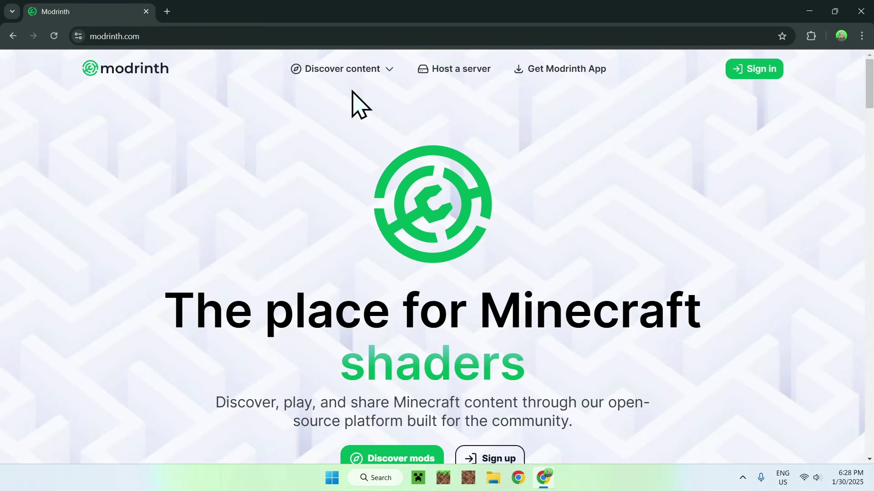
click(352, 72)
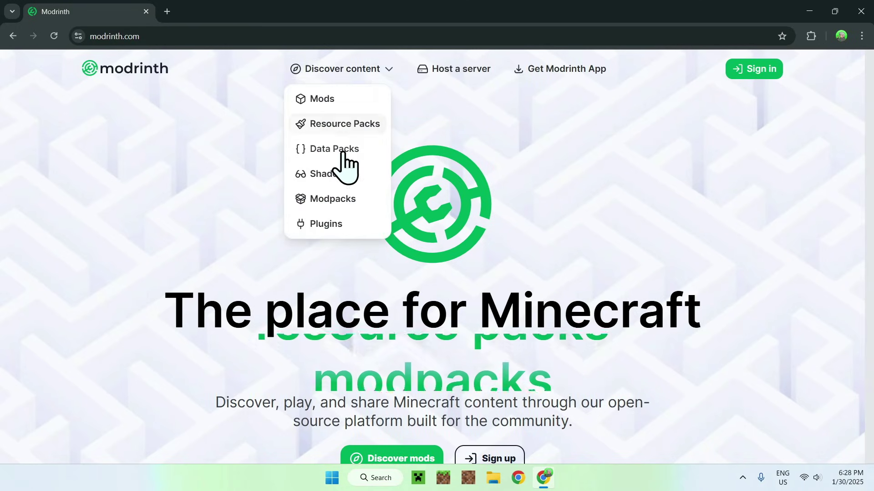
click(342, 182)
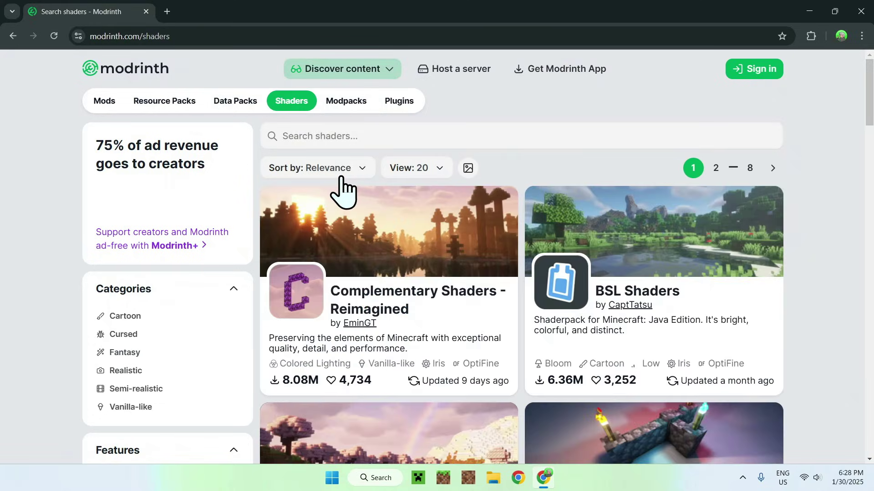
click(510, 135)
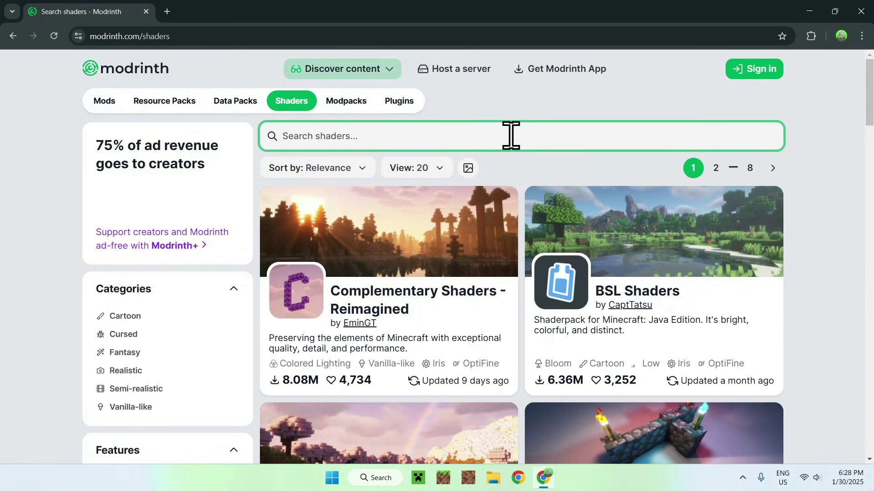
text(Photon Shader)
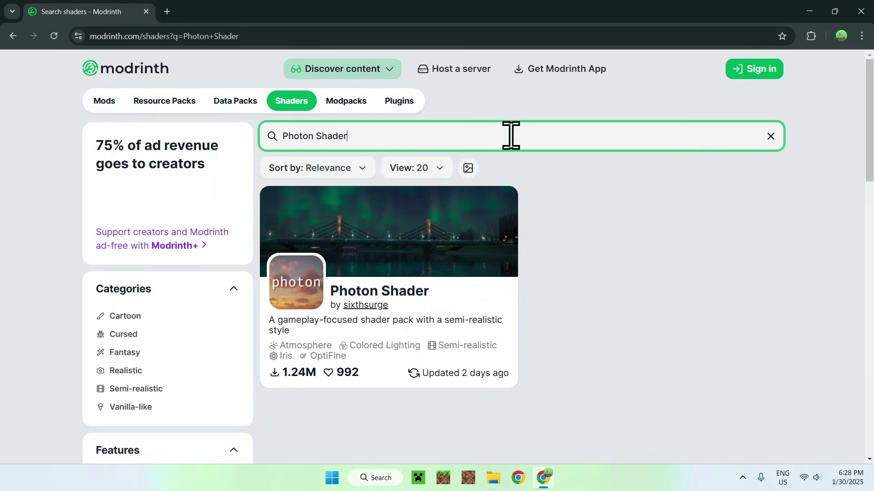
click(371, 293)
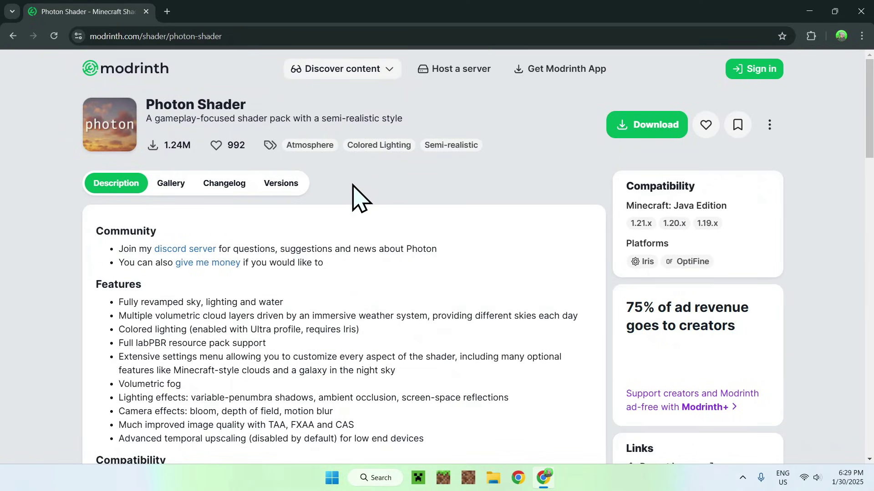
Download Photon Shader v1.1 (photon_v1.1.zip) from the Versions list
click(281, 184)
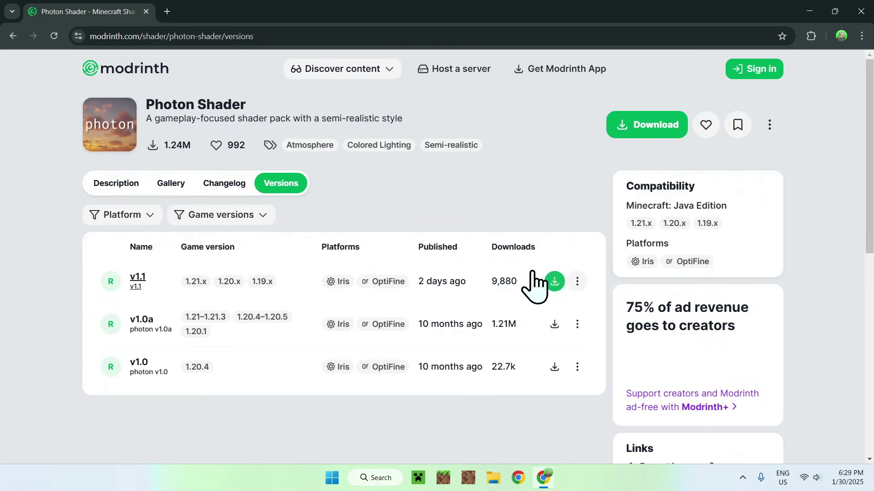
click(554, 282)
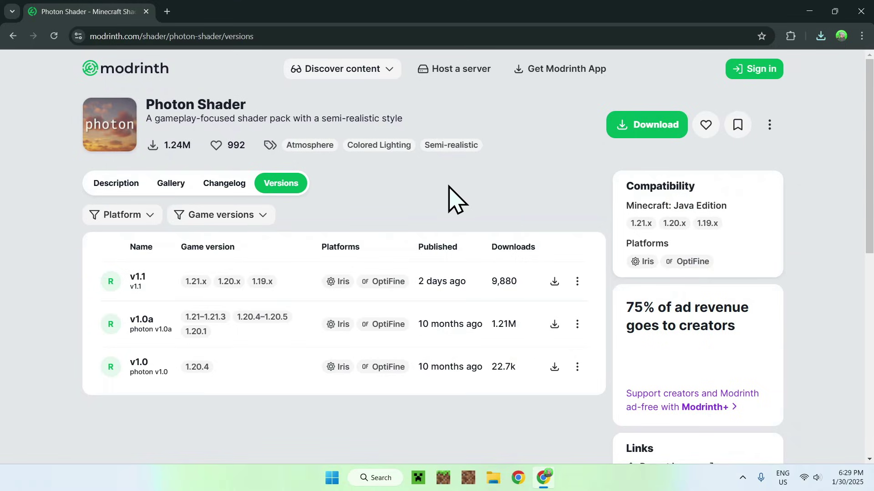
Search Google for 'Iris Minecraft' and download Iris-Installer-3.2.1.jar from irisshaders.dev
click(167, 12)
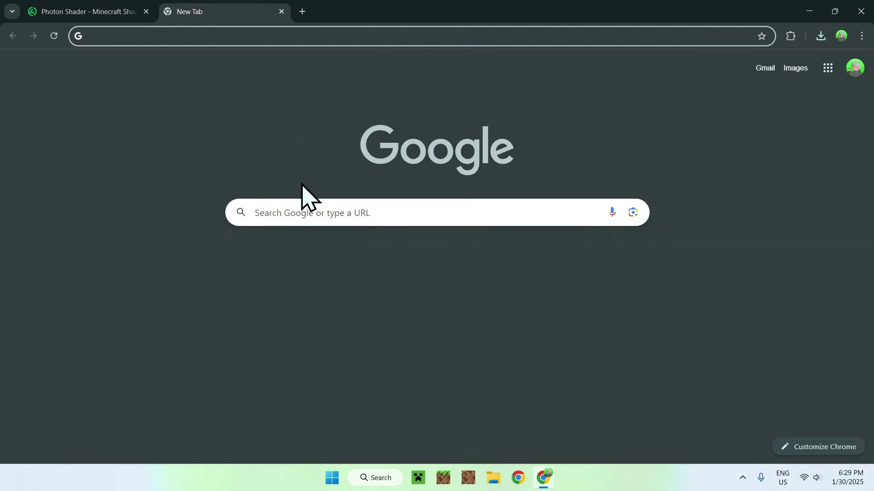
click(288, 212)
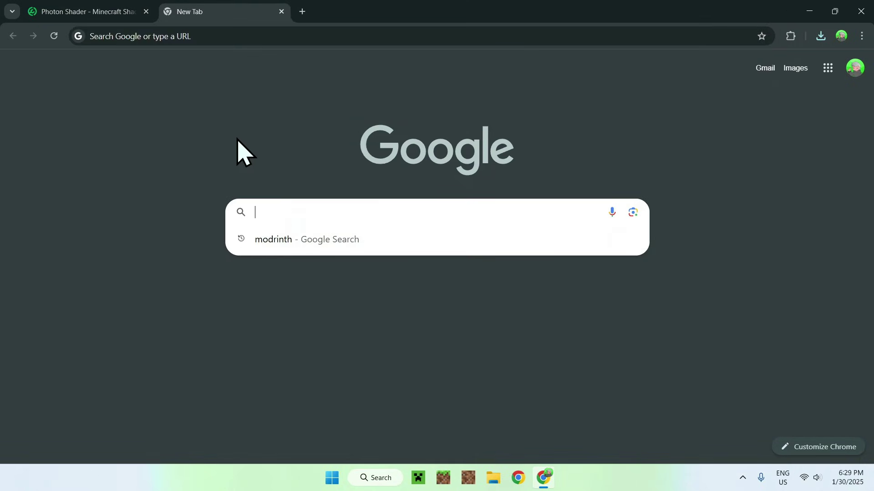
text(Iris Minecraft)
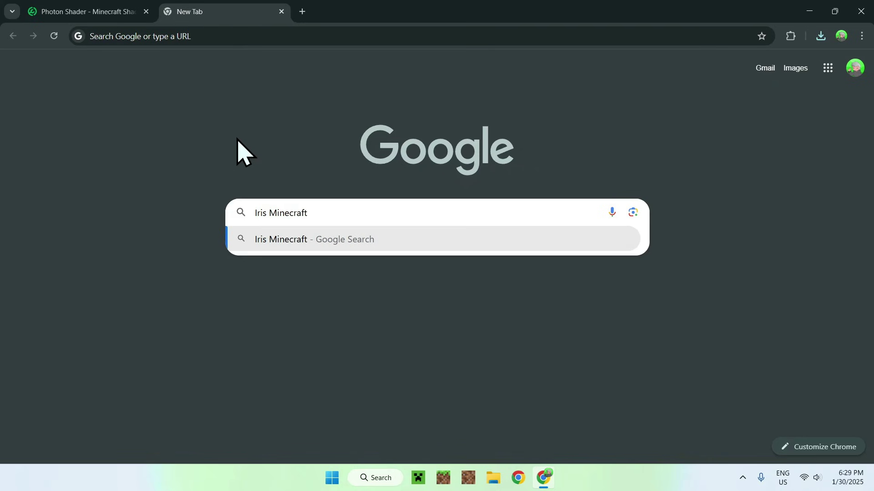
key(Return)
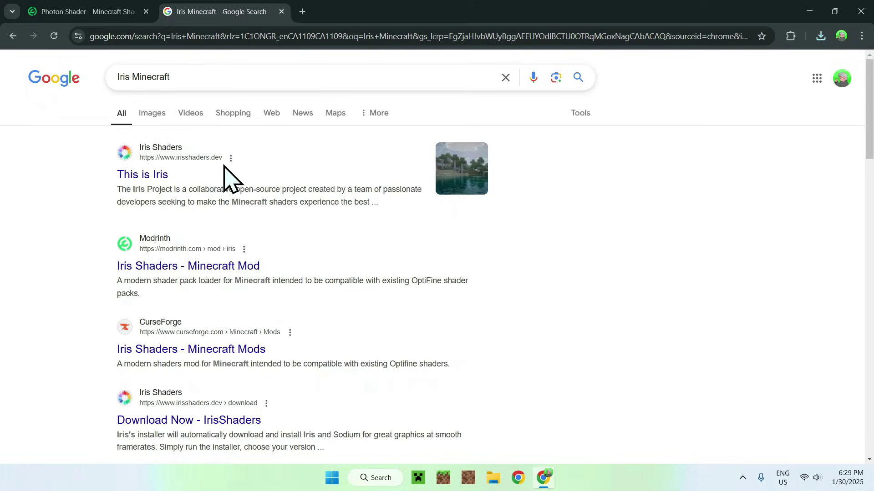
click(141, 176)
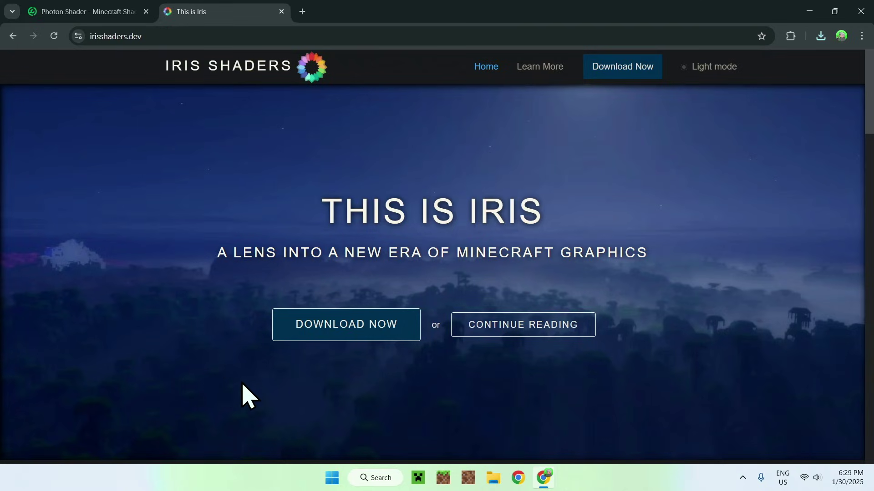
click(332, 336)
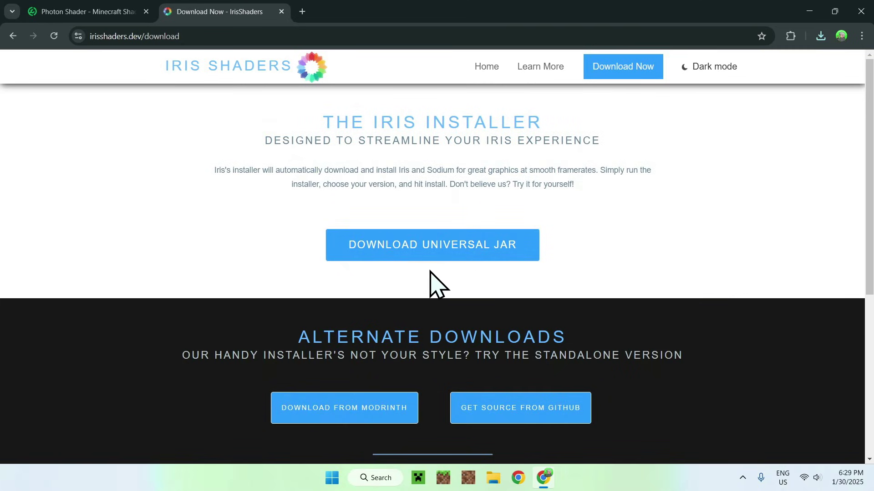
click(430, 256)
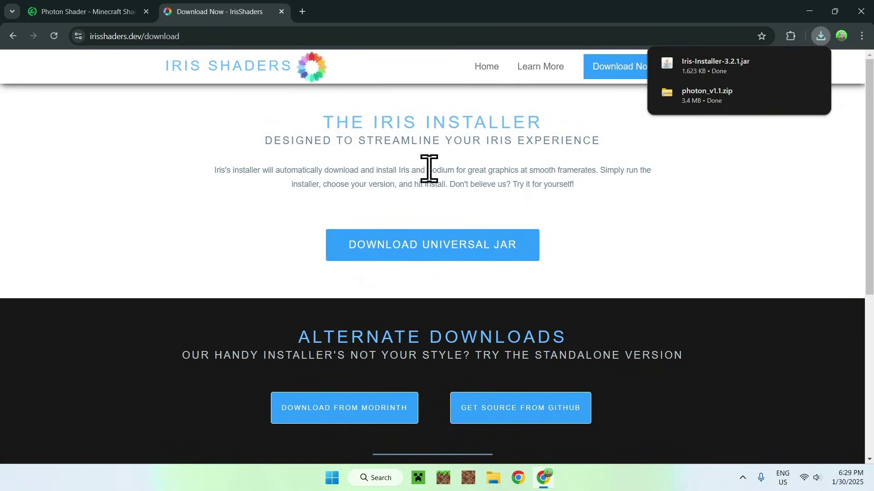
In a new tab, search Google for 'JDK 23'
click(302, 11)
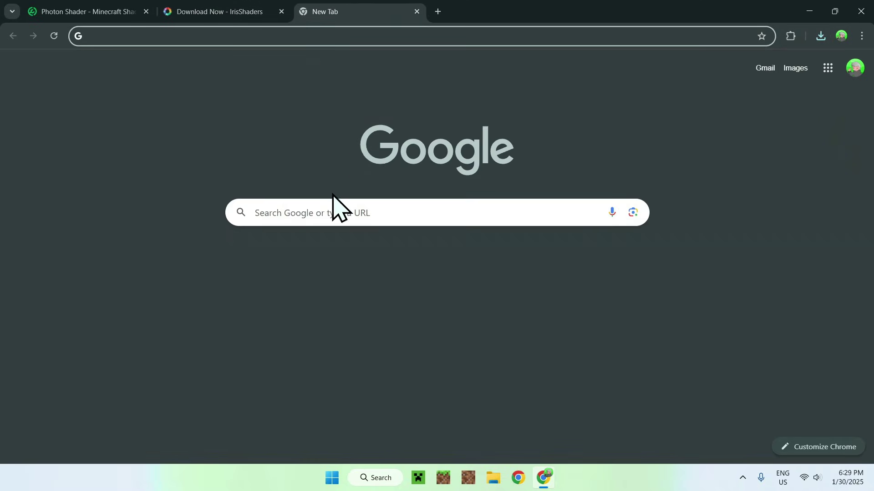
click(305, 213)
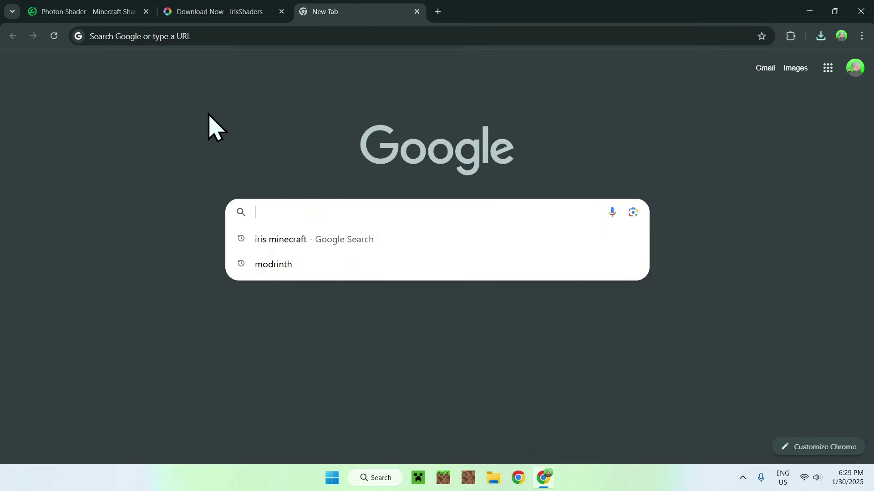
text(JDK 23)
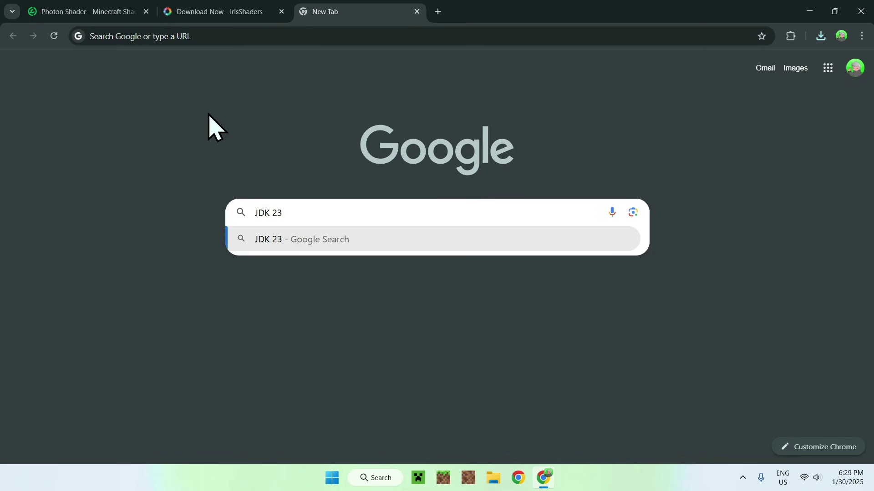
key(Return)
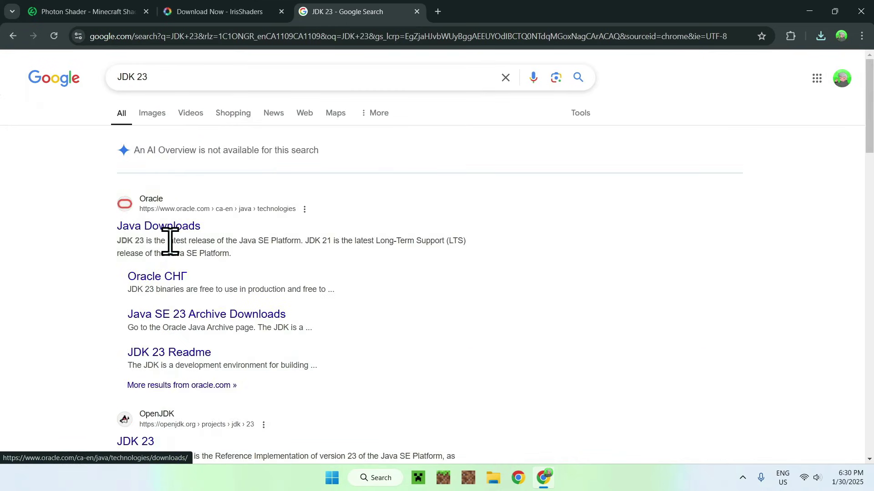
Open Oracle's Java Downloads, accept cookies, and show the JDK 23 Windows files
click(161, 229)
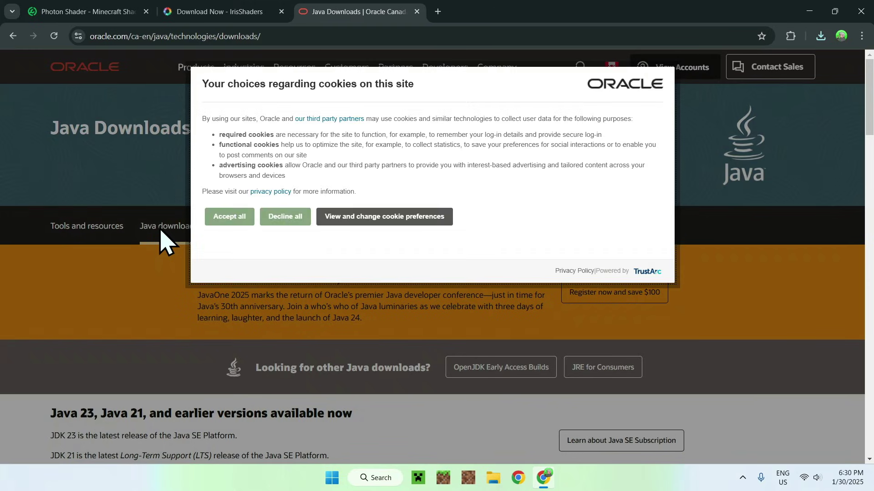
click(230, 218)
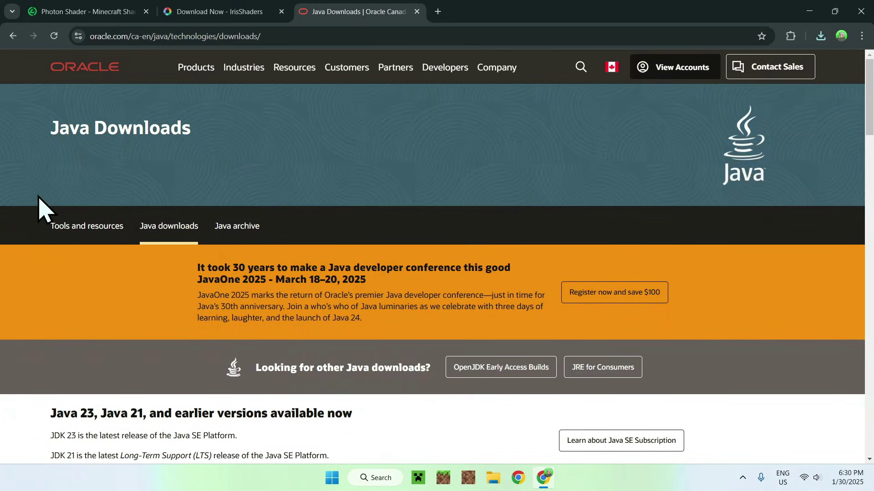
scroll(39, 200, down, 6)
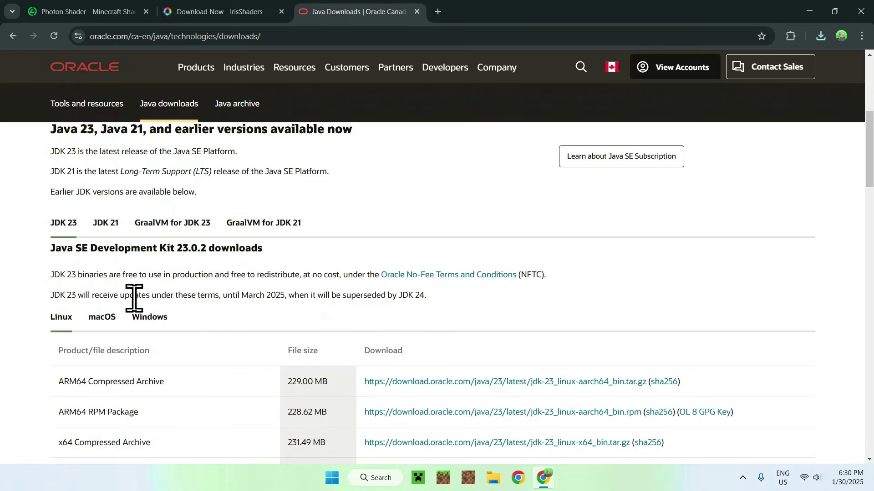
click(136, 319)
scroll(18, 272, down, 1)
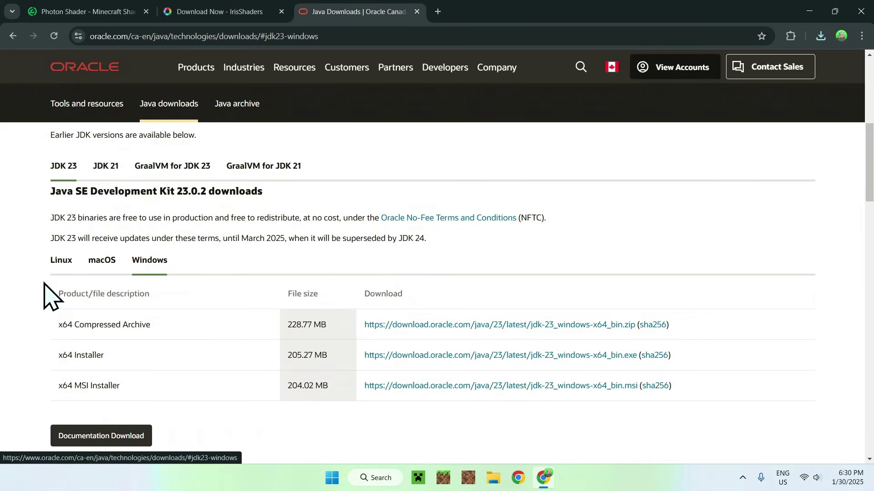
drag(58, 355, 105, 355)
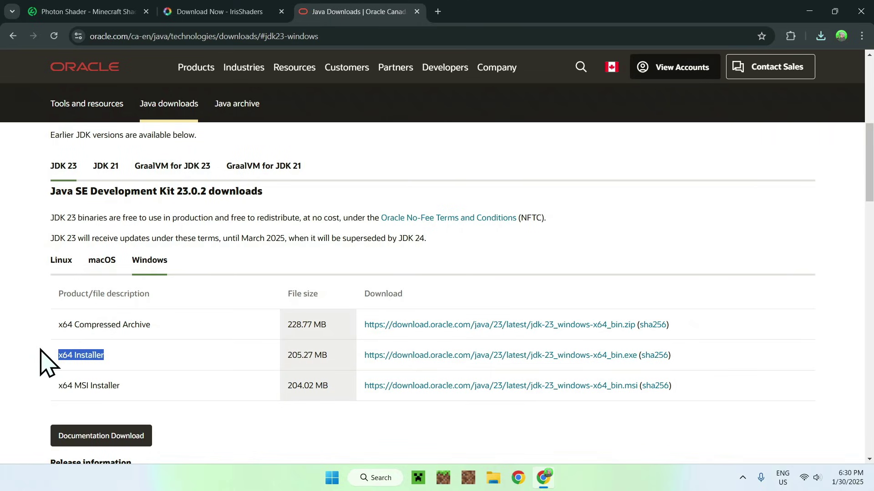
Close the browser and open the Downloads folder in File Explorer
click(861, 11)
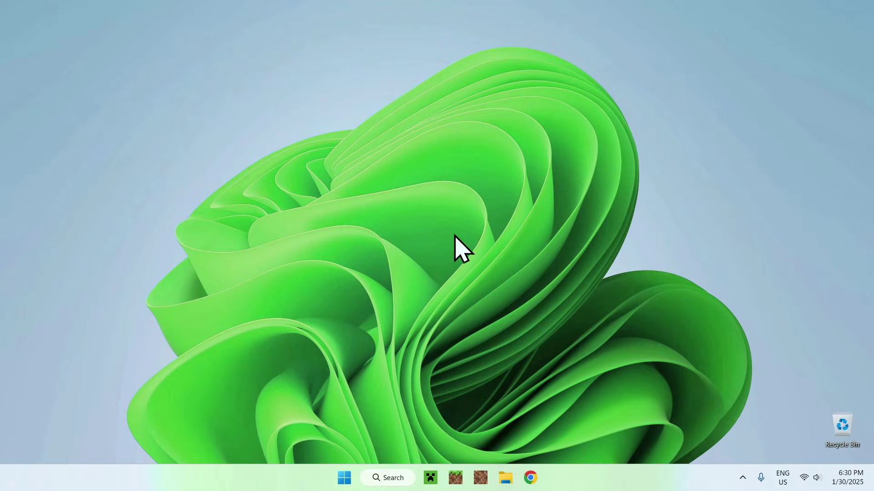
click(506, 477)
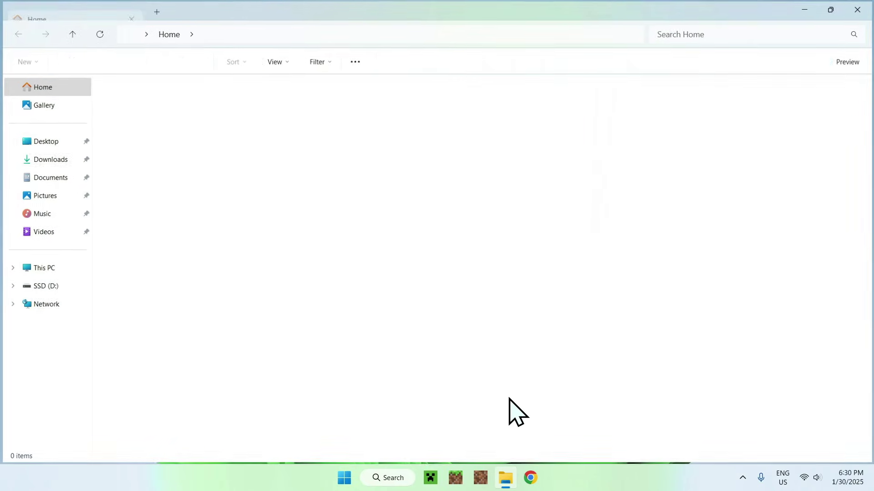
click(87, 161)
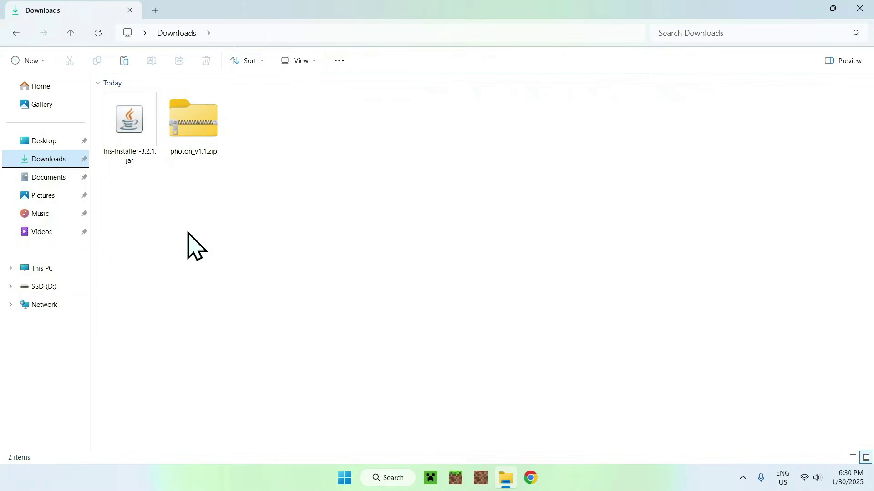
click(104, 177)
drag(112, 176, 114, 324)
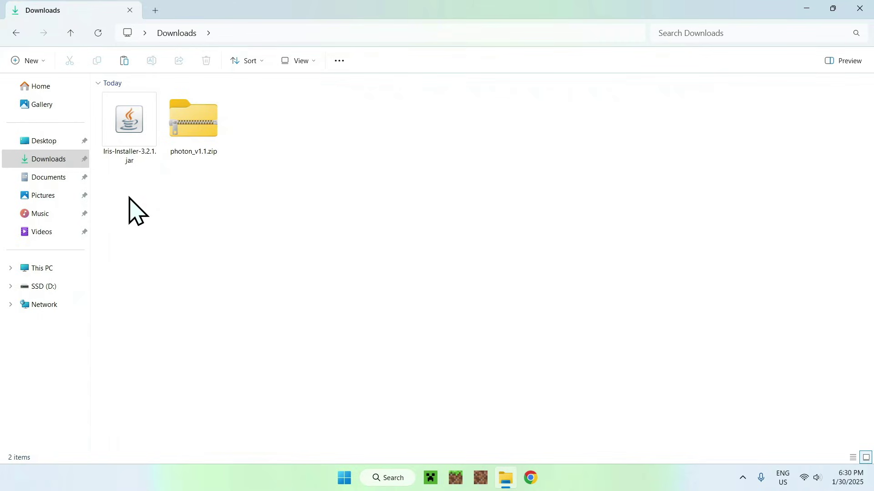
Run Iris-Installer-3.2.1.jar and install Iris Only for 1.21.4 into .minecraft
click(119, 160)
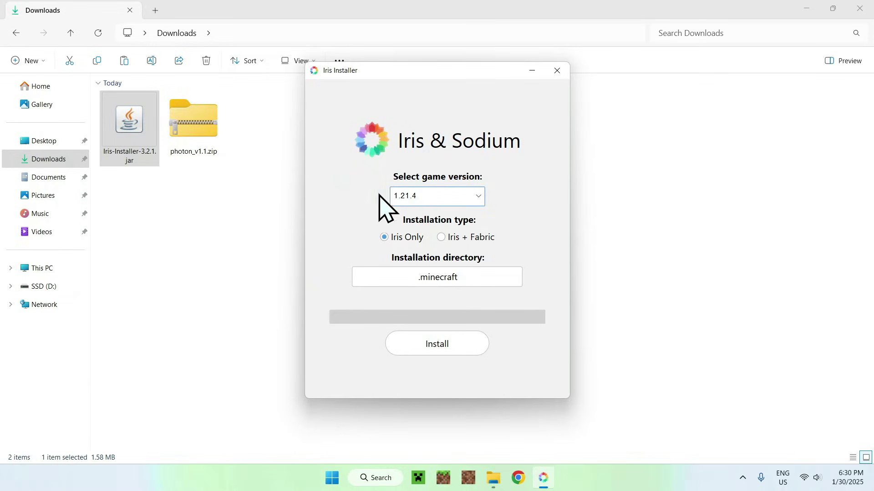
click(406, 197)
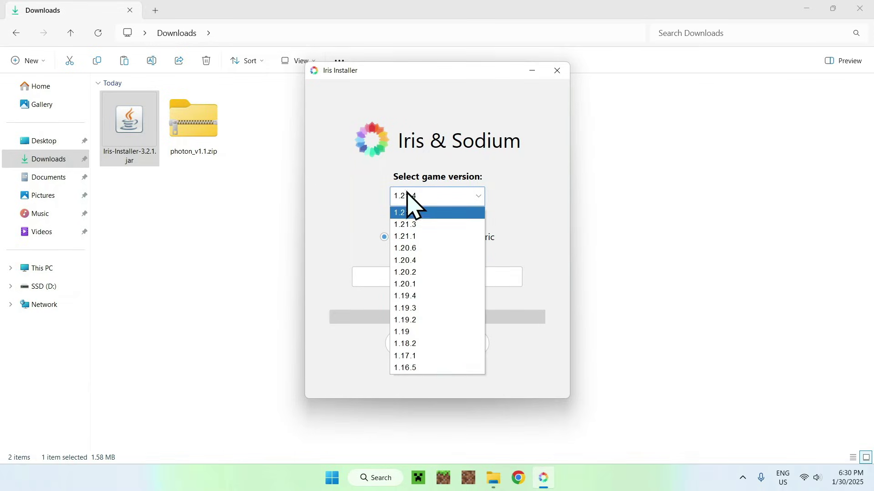
click(348, 187)
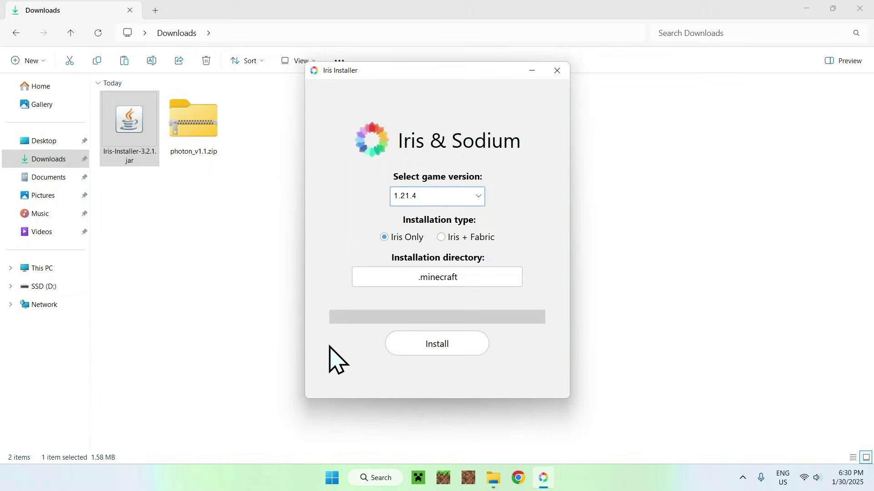
click(443, 353)
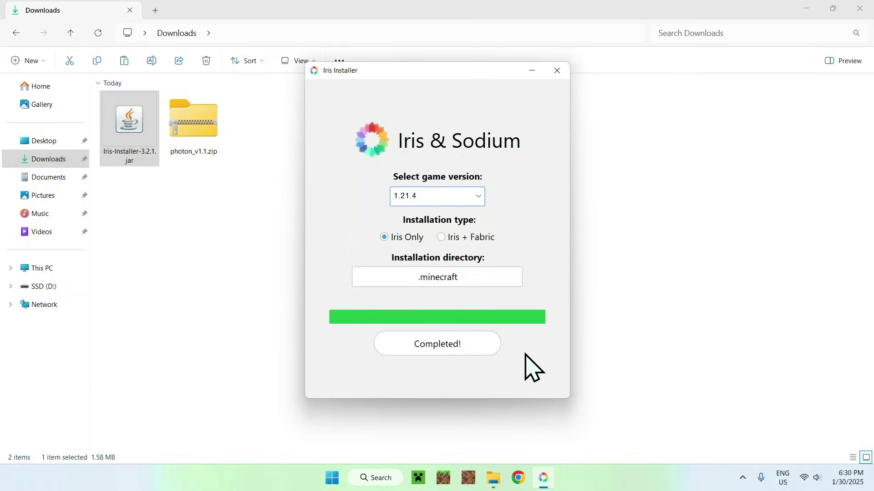
click(557, 71)
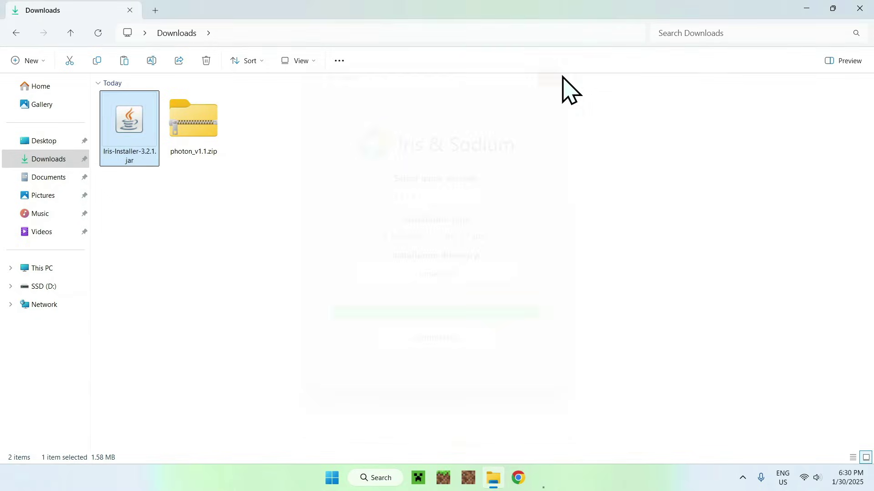
From the Minecraft Launcher, open the .minecraft folder of the Iris & Sodium for 1.21.4 installation
click(431, 478)
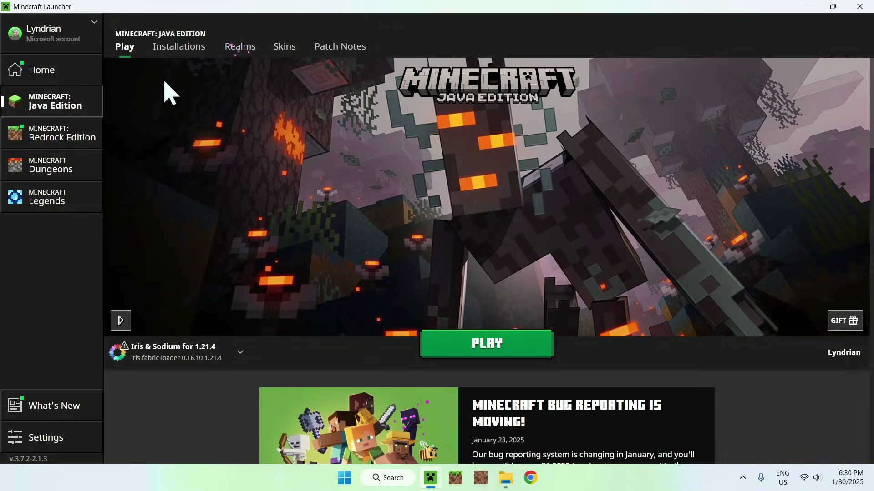
click(178, 48)
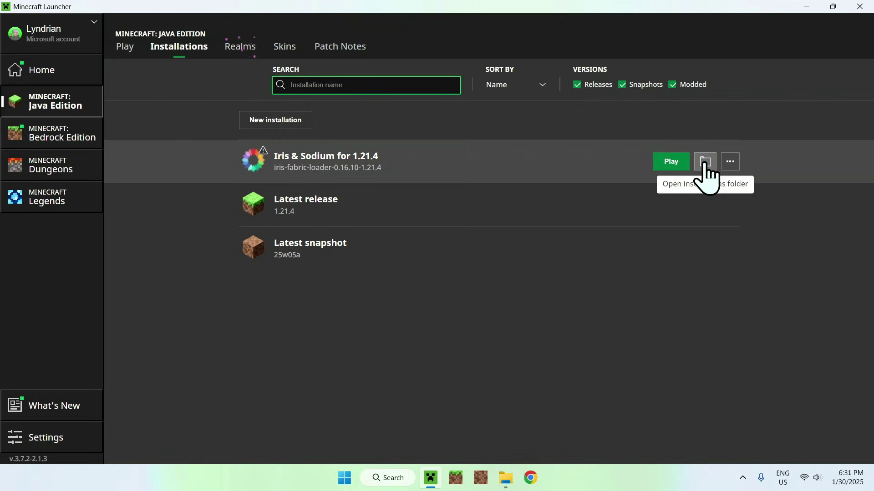
click(705, 163)
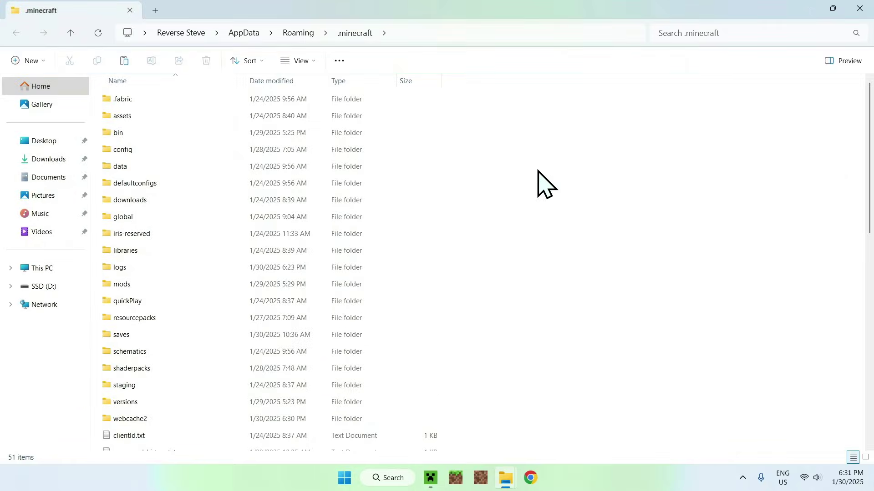
Copy photon_v1.1.zip from Downloads into .minecraft's shaderpacks folder
click(174, 369)
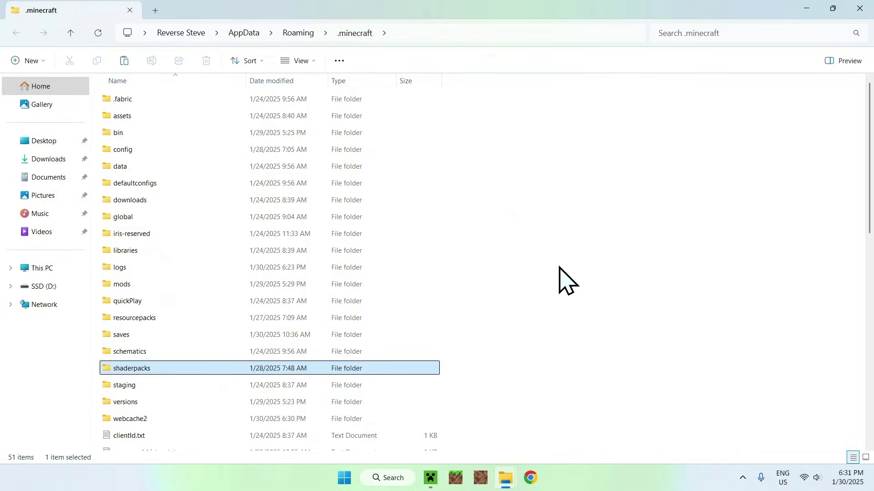
double_click(207, 366)
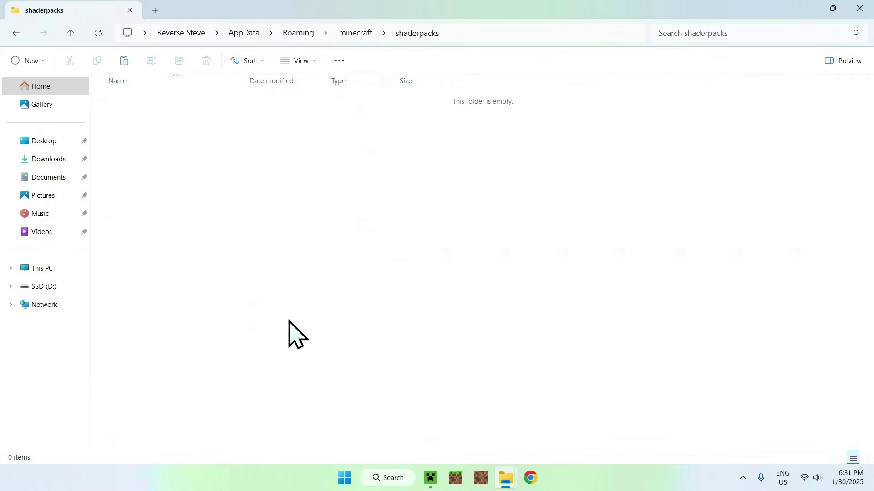
click(61, 160)
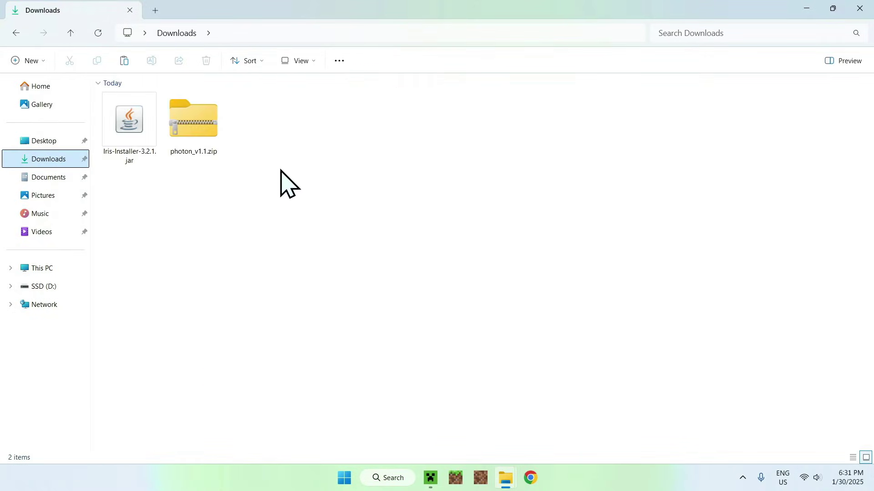
click(196, 122)
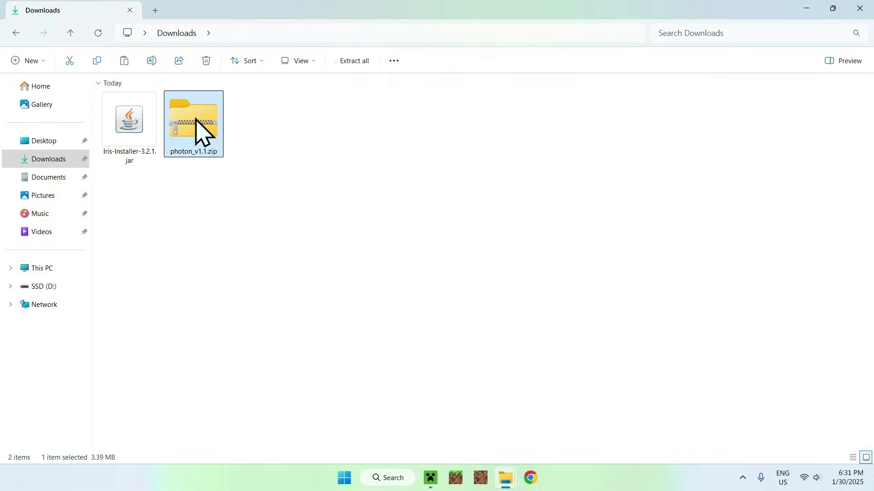
click(96, 63)
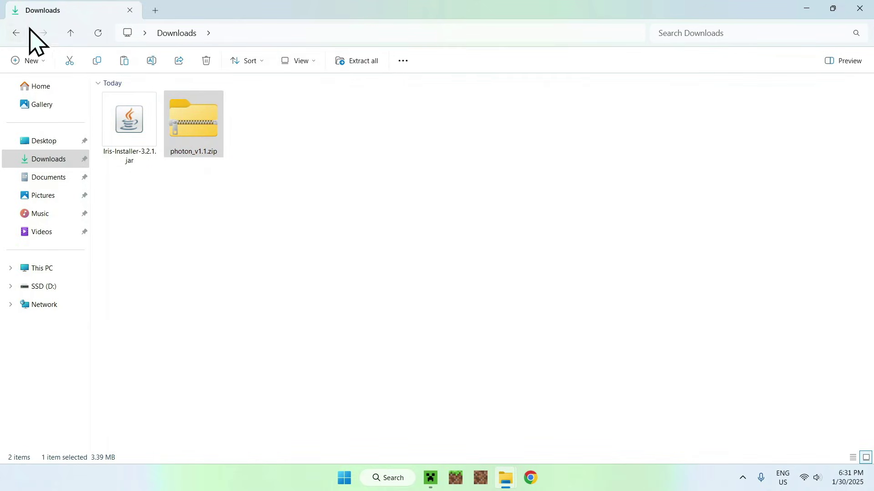
click(16, 32)
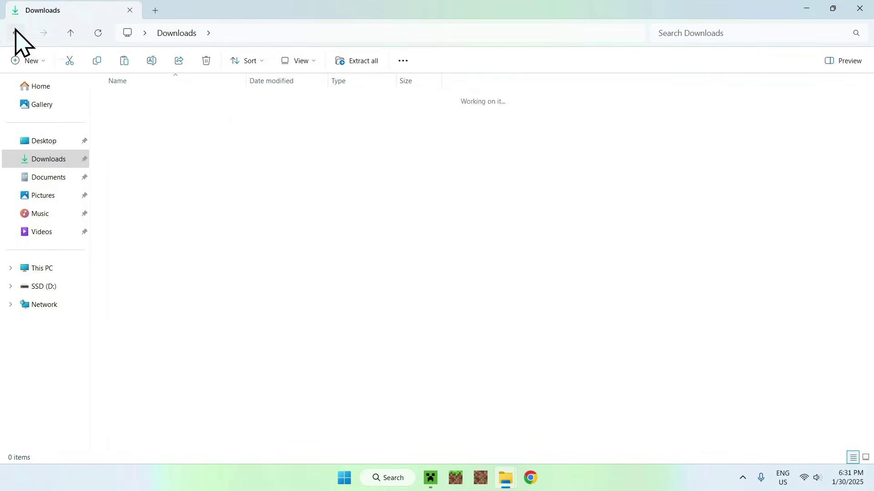
click(125, 64)
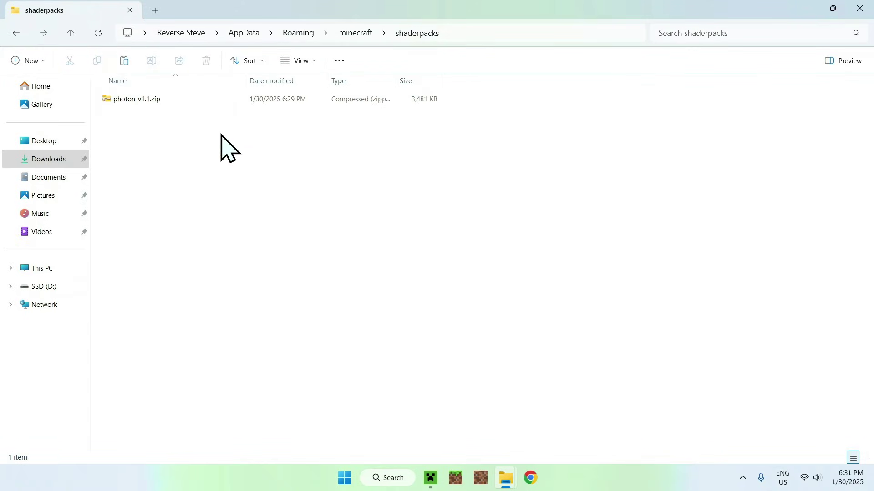
drag(109, 120, 167, 135)
Launch the Iris & Sodium for 1.21.4 installation and maximize the Minecraft window
click(432, 479)
click(124, 47)
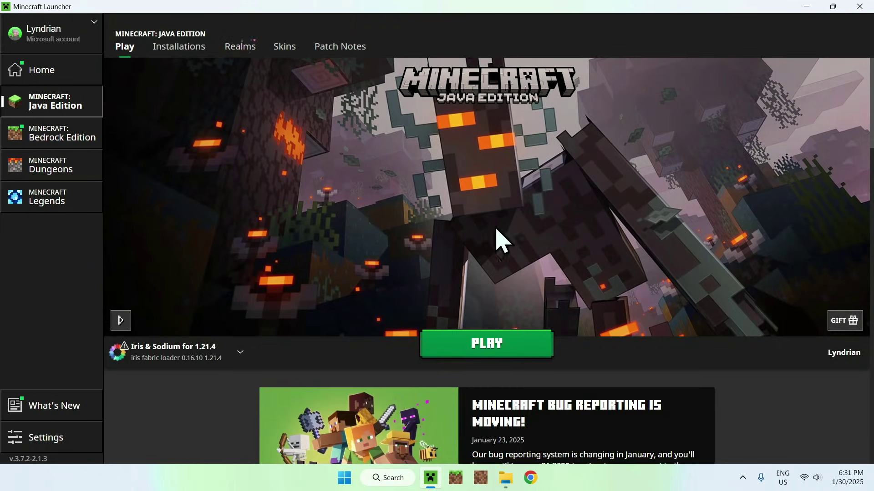
click(492, 343)
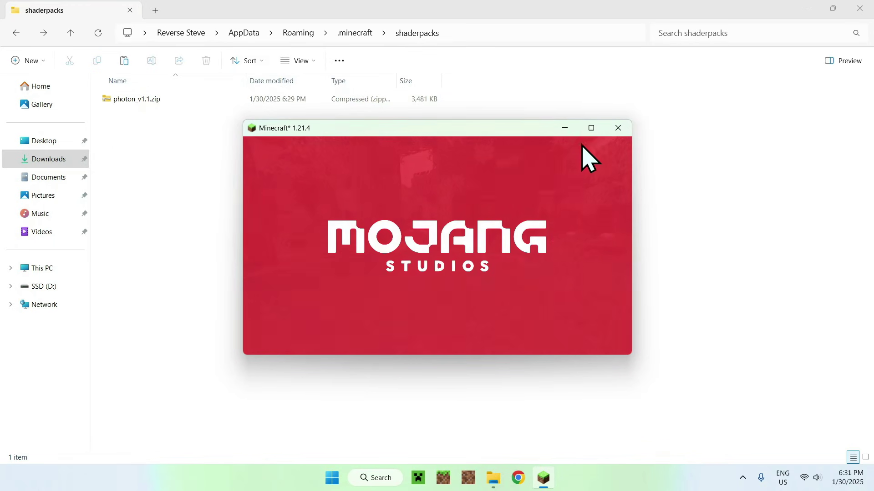
click(590, 128)
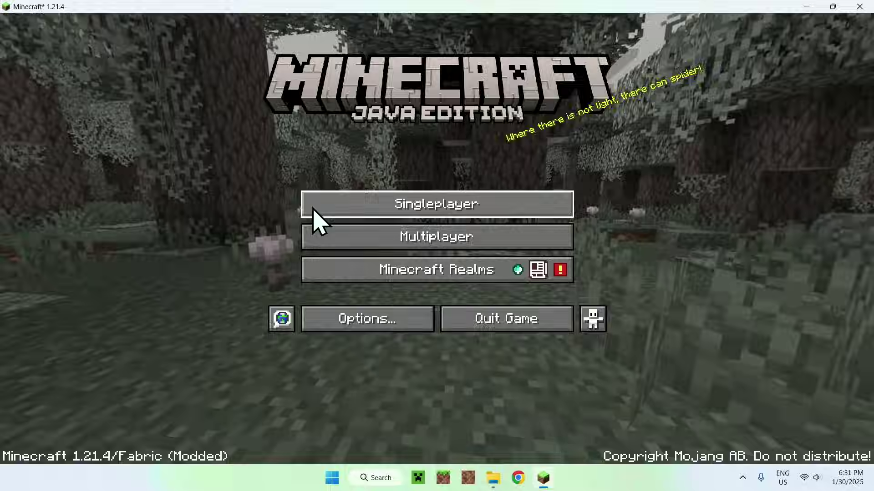
Load a singleplayer world, walk forward across the plain toward a tree, then pause
click(315, 209)
click(276, 106)
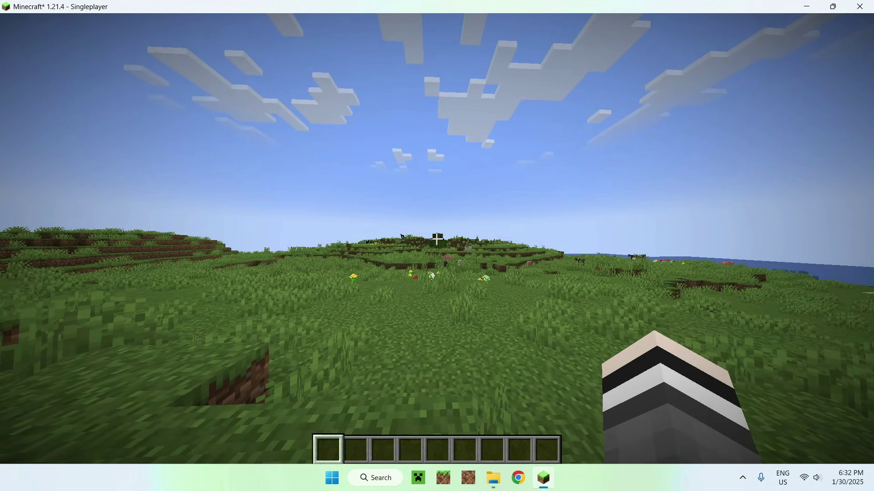
key(w)
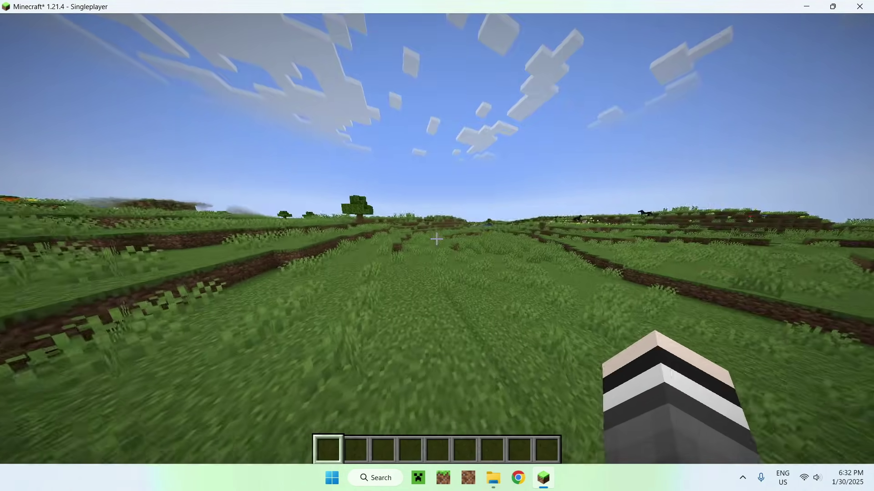
key(w)
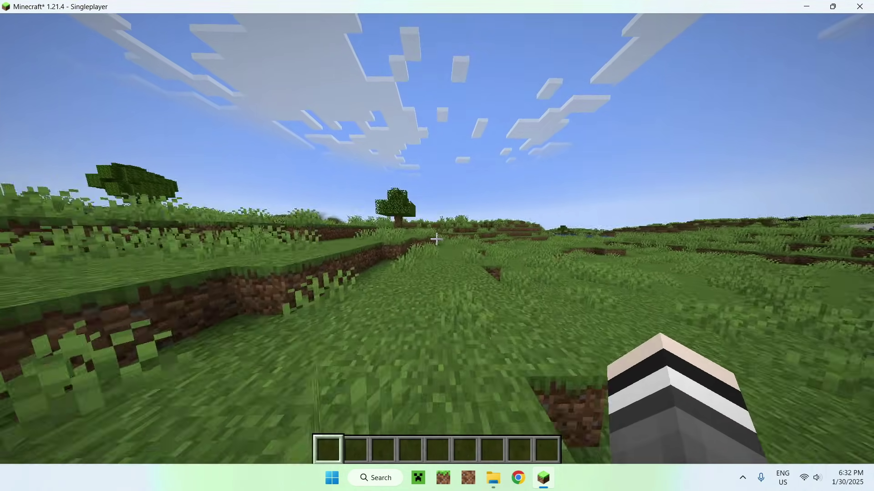
key(Escape)
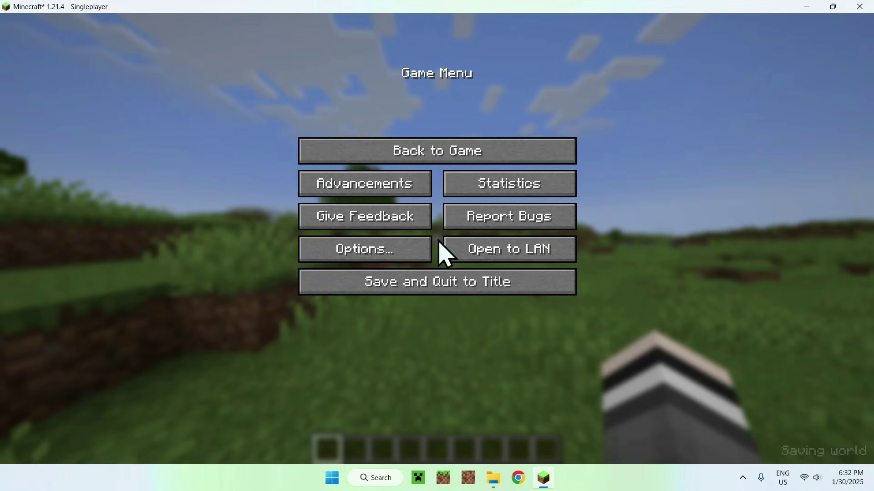
Reach the Shader Packs list under Options > Video Settings, with photon_v1.1.zip active
click(397, 253)
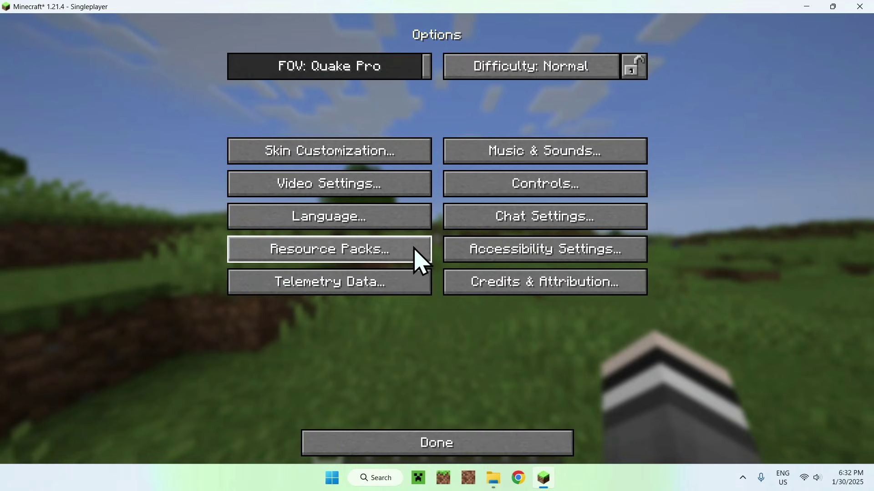
click(412, 194)
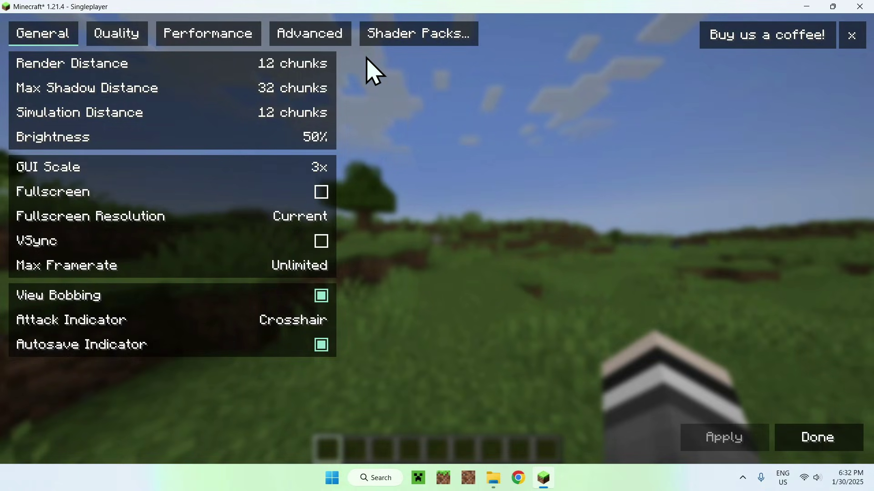
click(421, 38)
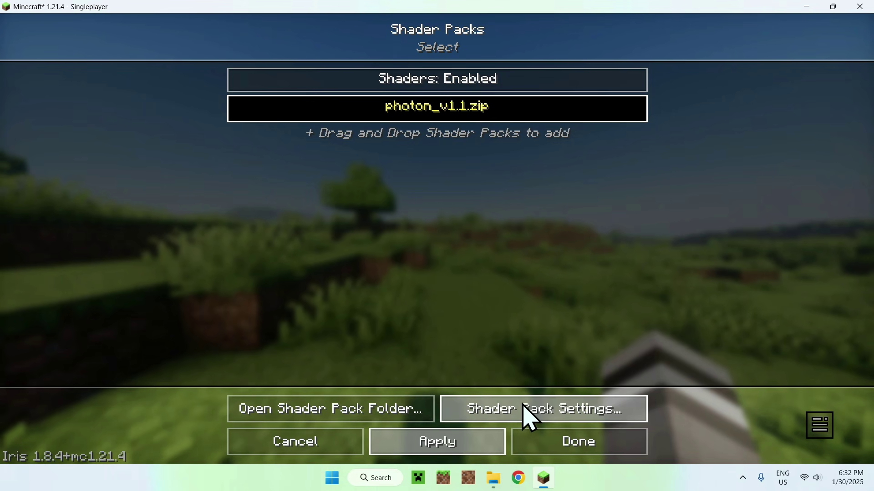
Cycle the Photon shader pack's Profile setting to Ultra, then return to gameplay
click(530, 418)
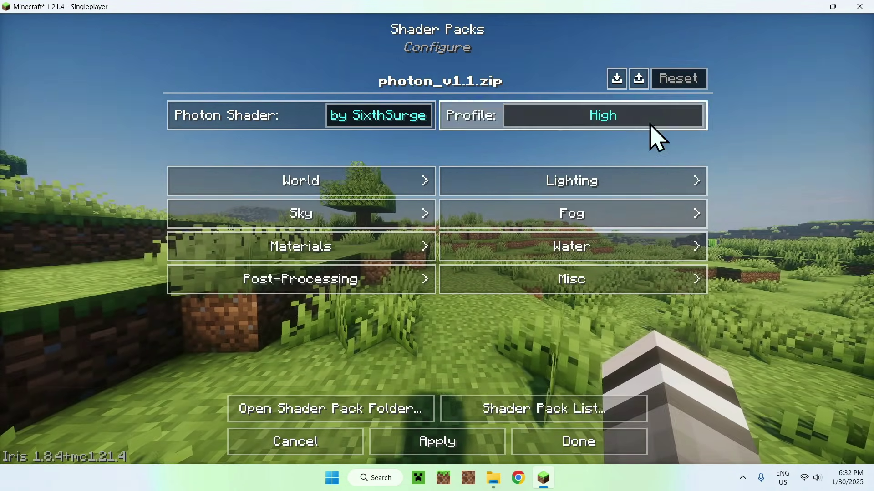
click(637, 119)
click(637, 120)
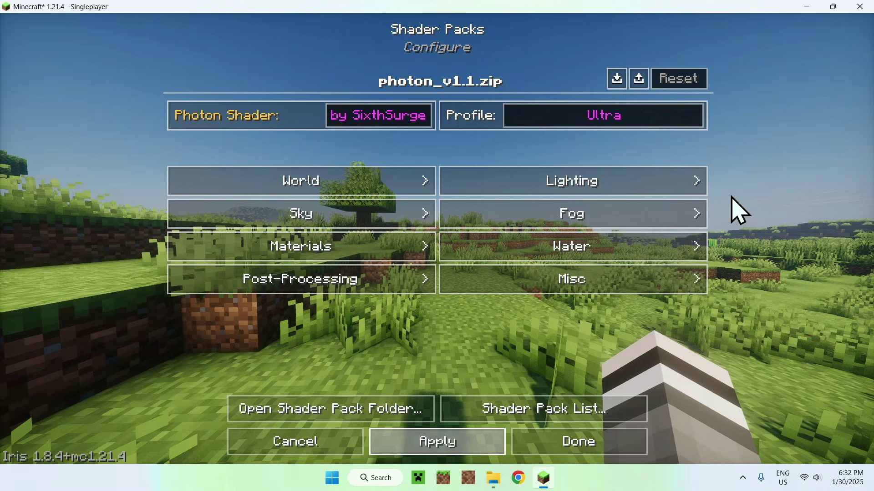
key(Escape)
key(Escape)
key(Escape)
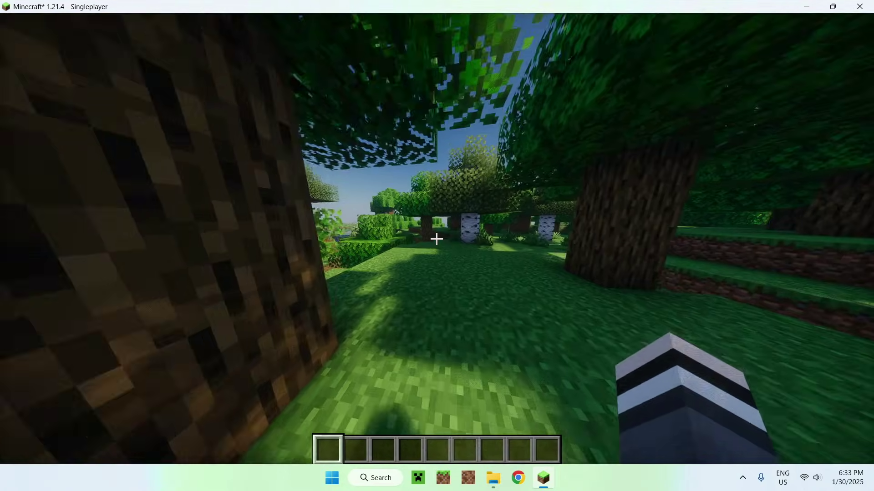
Switch to the front third-person camera (F5) to see the character among the oak trees
key(F5)
key(F5)
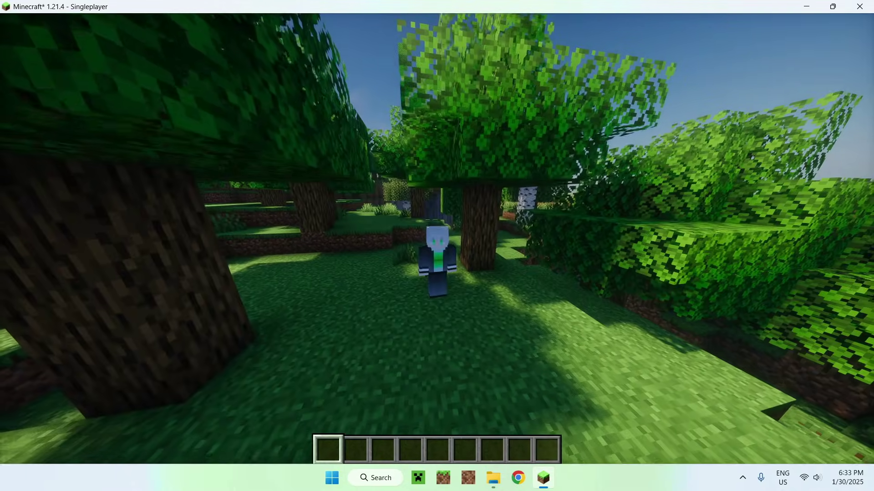